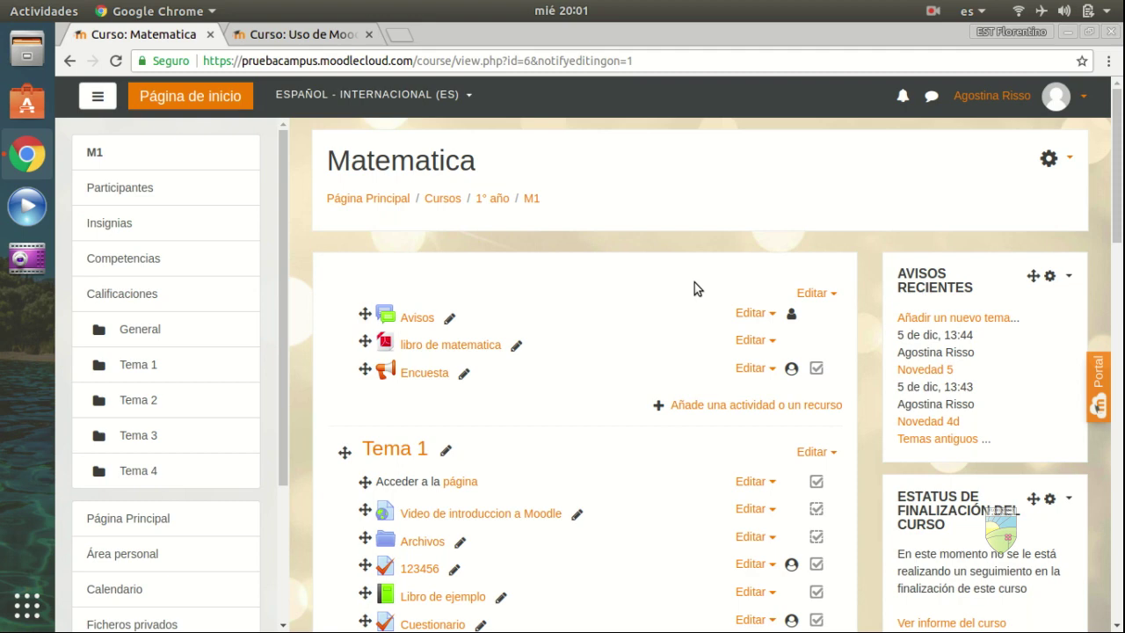
- Start adding a Foro activity to the general section at the top of the Matematica course
click(1050, 157)
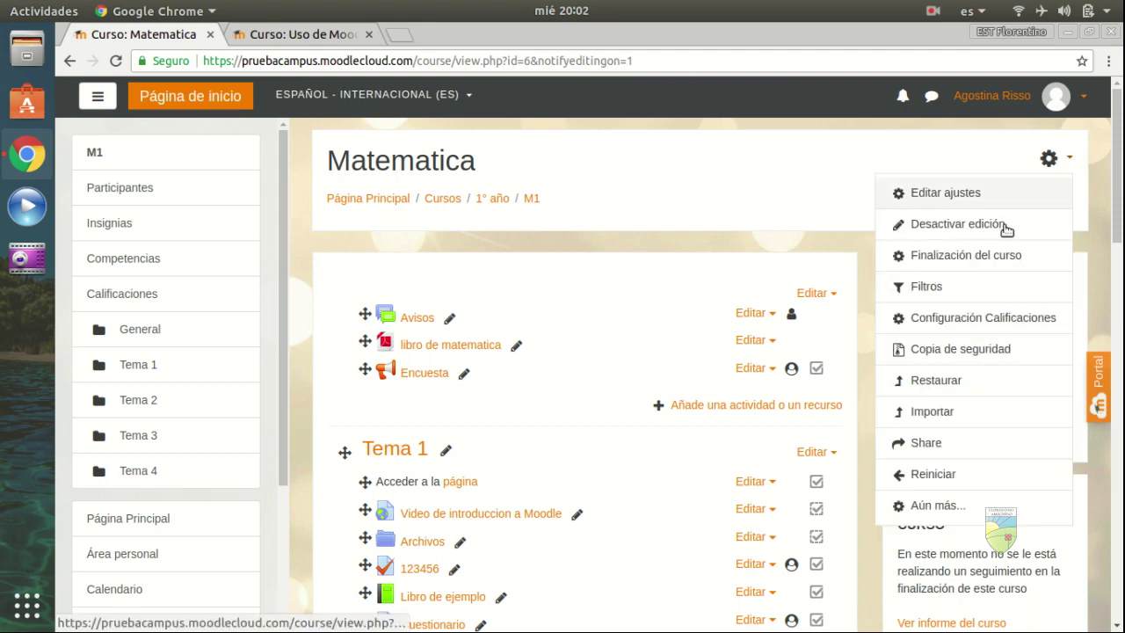
click(744, 214)
click(692, 409)
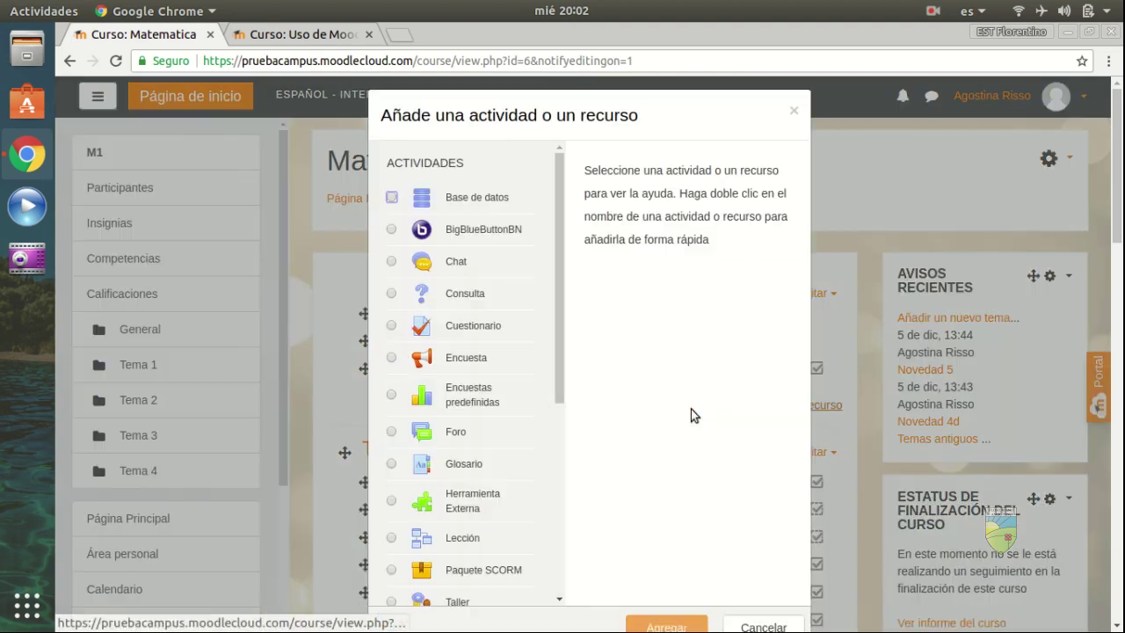
click(458, 432)
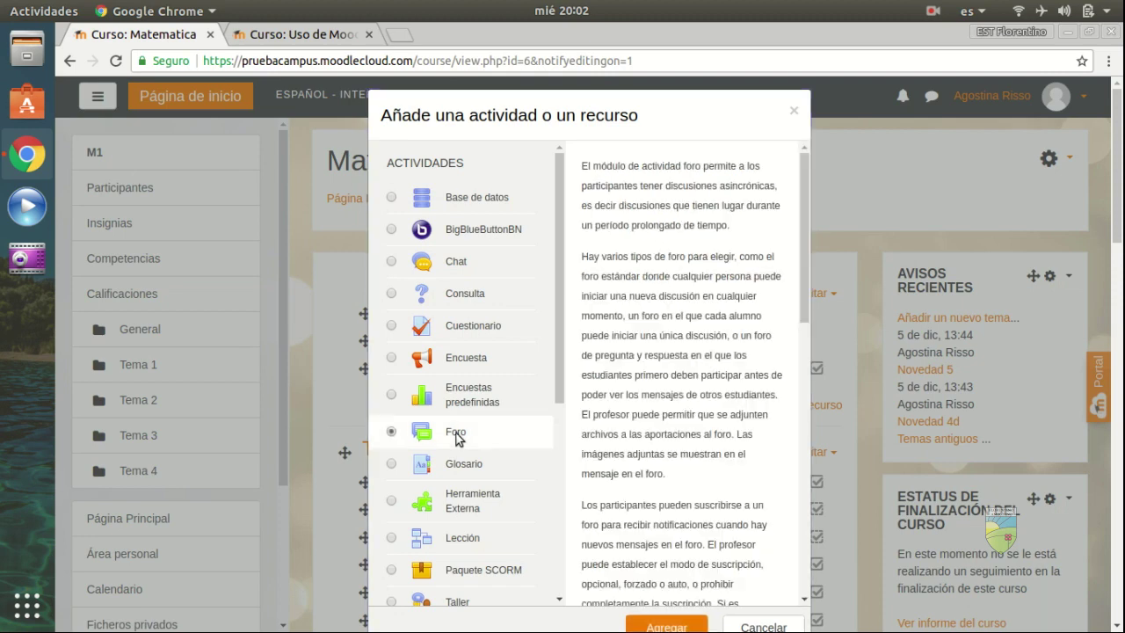
click(666, 625)
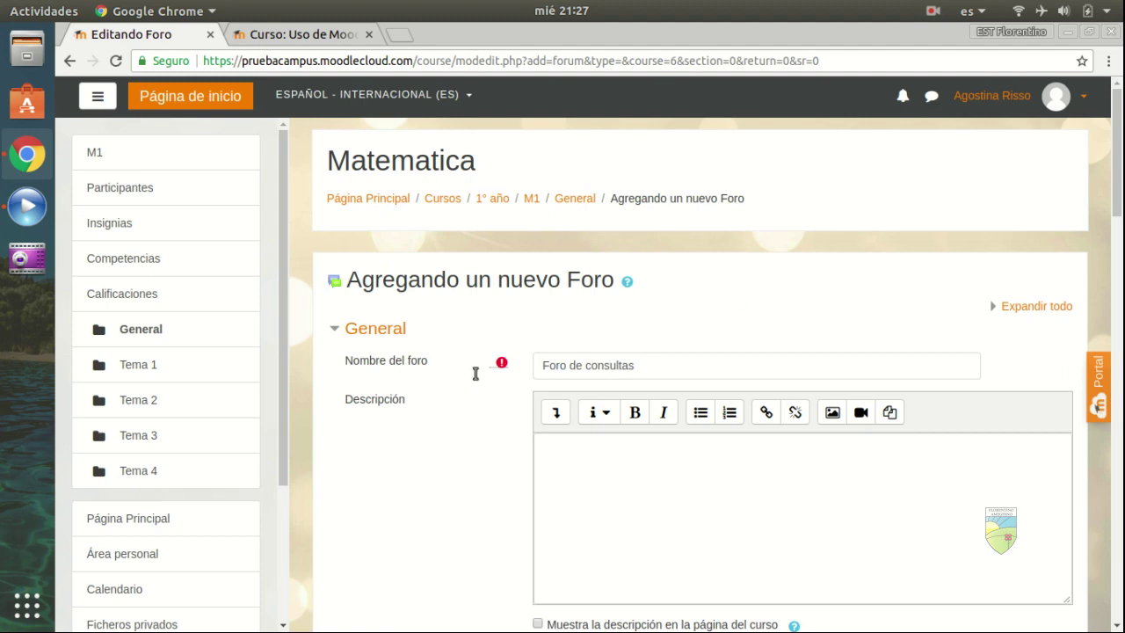
- Review the name and description settings and the available options for Tipo de foro
scroll(488, 444, down, 1)
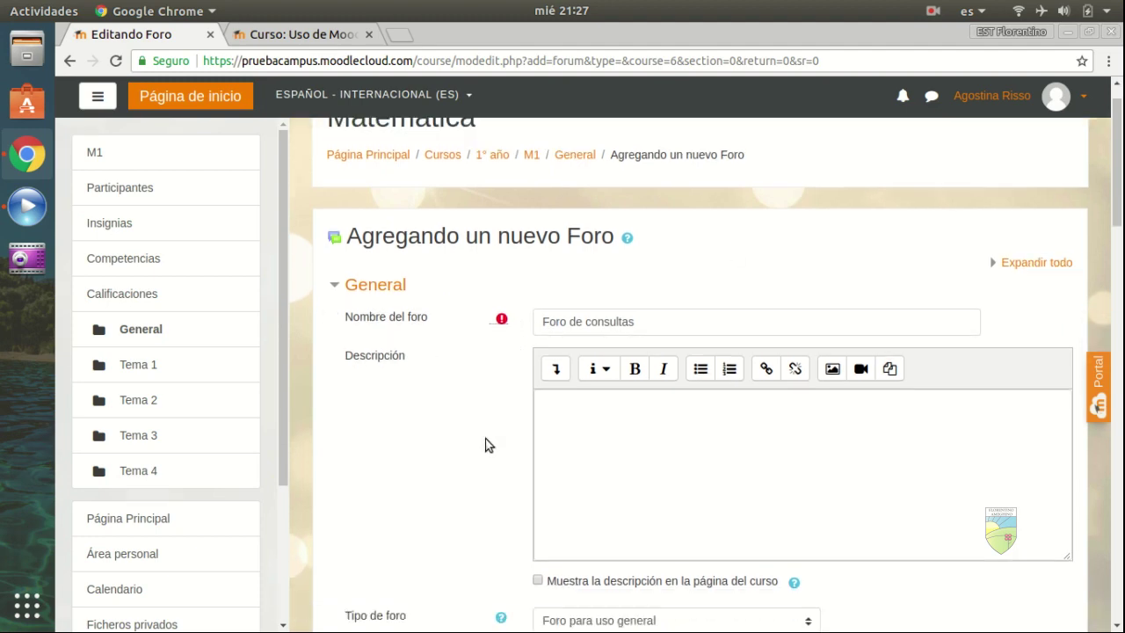
scroll(488, 444, down, 1)
scroll(489, 444, down, 1)
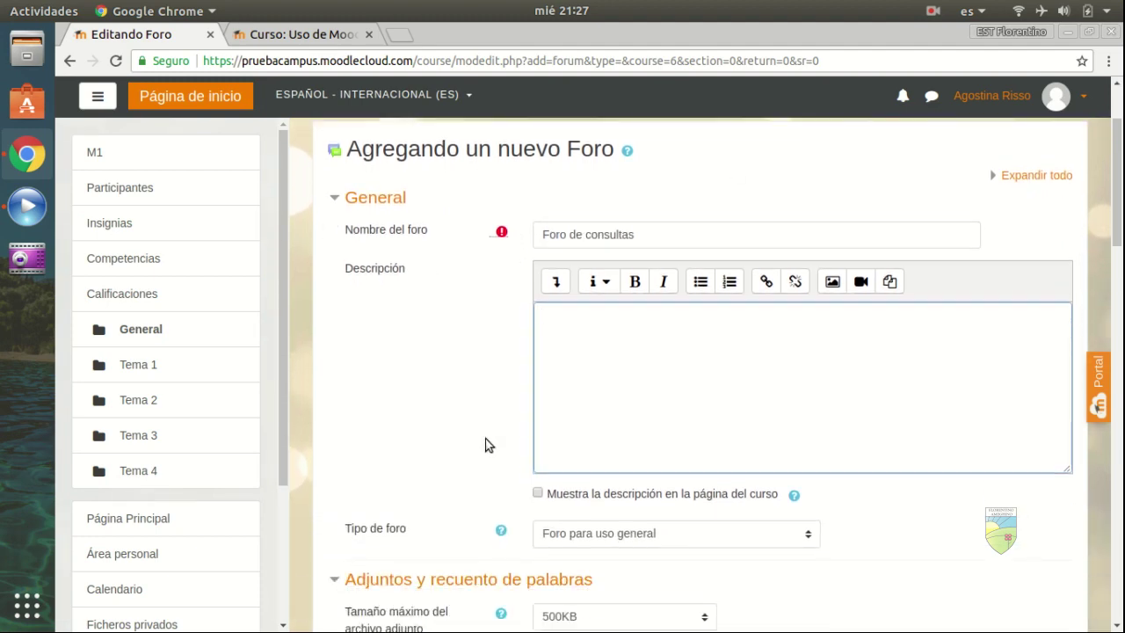
scroll(433, 444, down, 2)
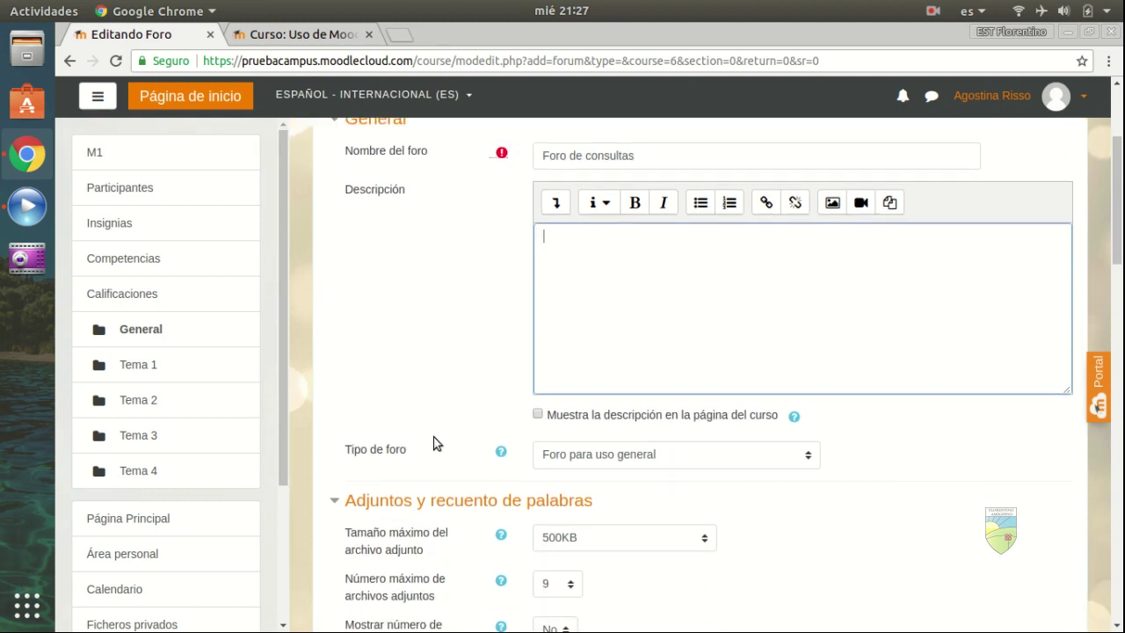
click(768, 446)
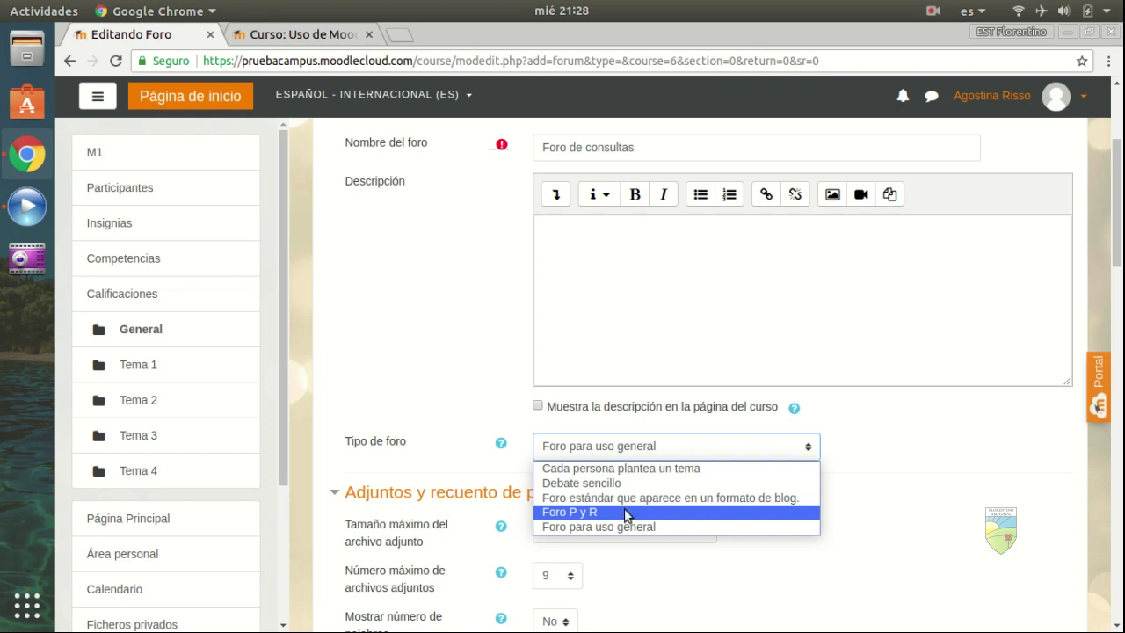
click(655, 556)
click(831, 548)
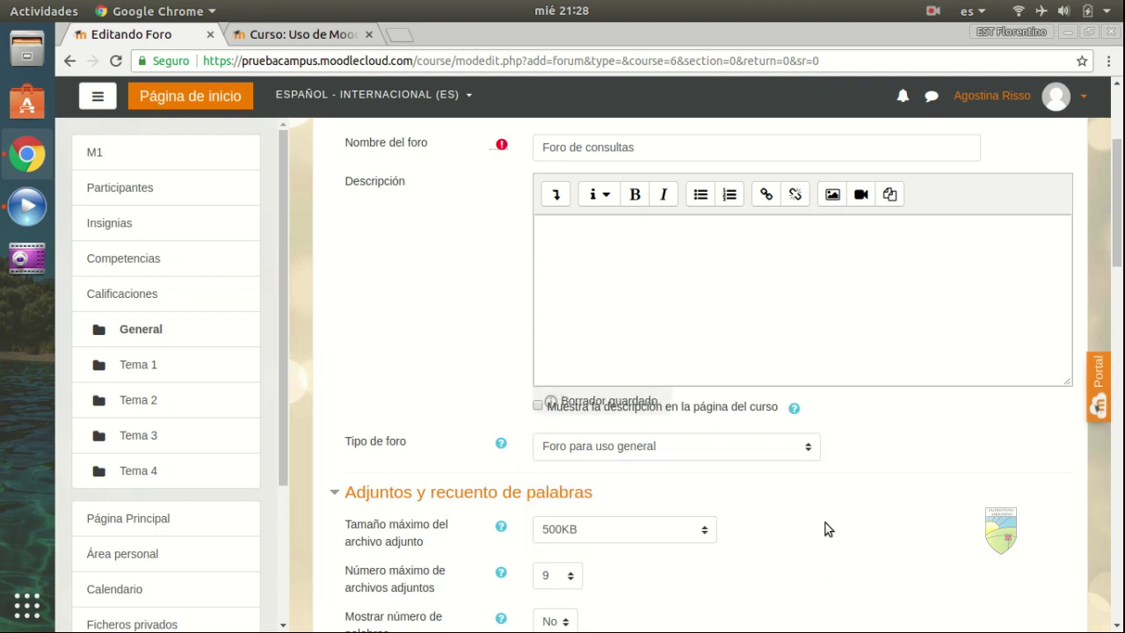
- Review the size limits available for Tamaño máximo del archivo adjunto
scroll(825, 528, down, 3)
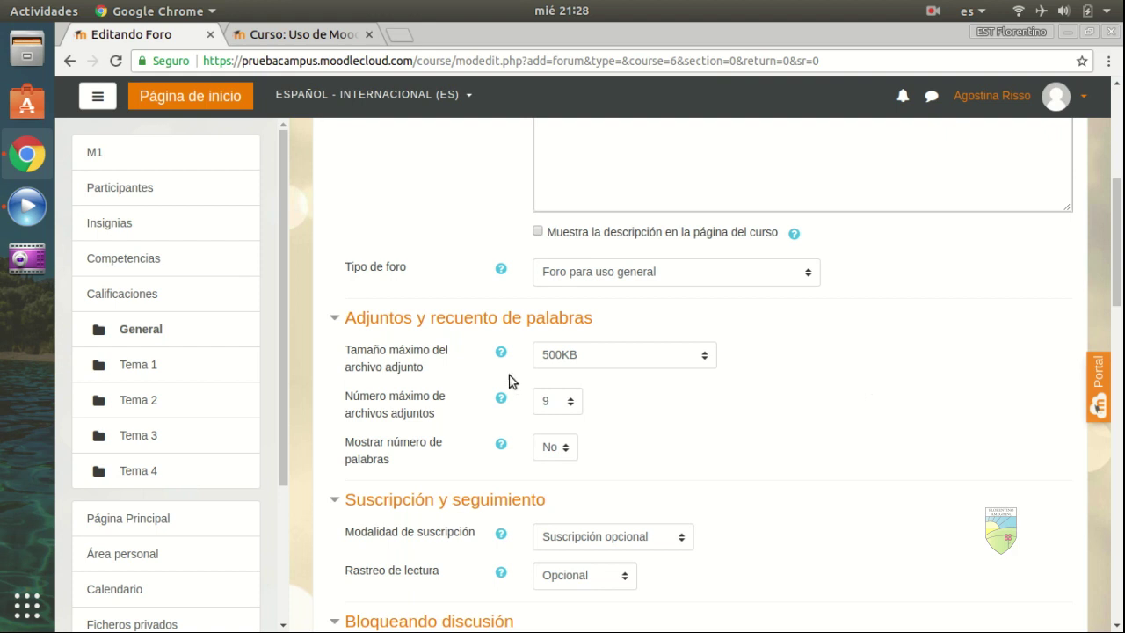
click(632, 356)
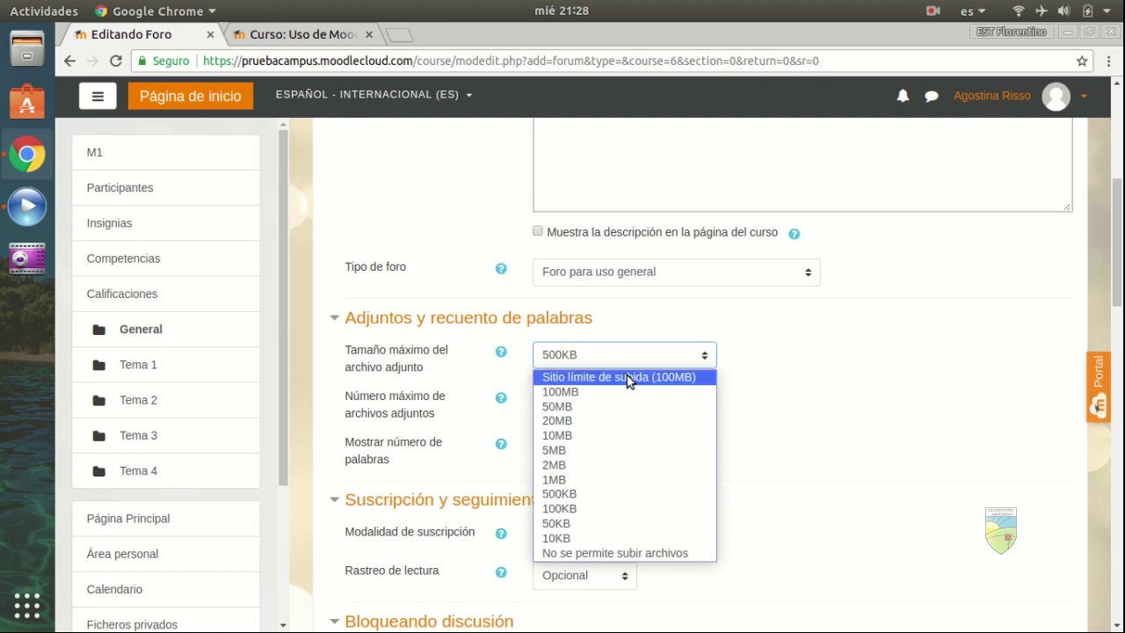
click(705, 362)
click(363, 420)
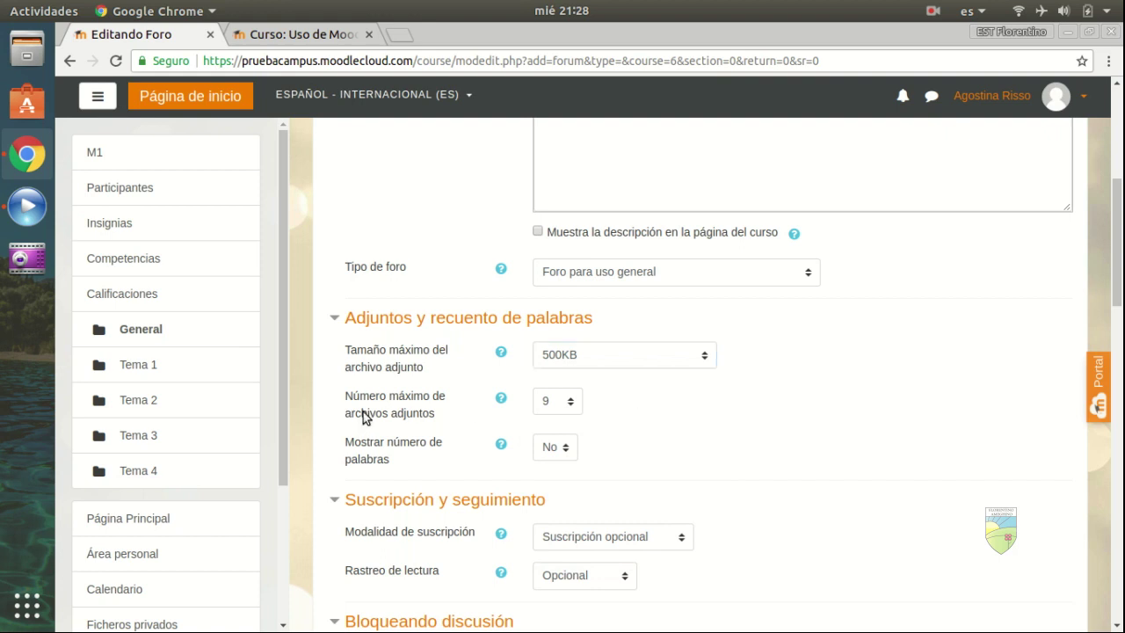
- Set the maximum number of attached files to 3 and the word count display to Sí
click(565, 400)
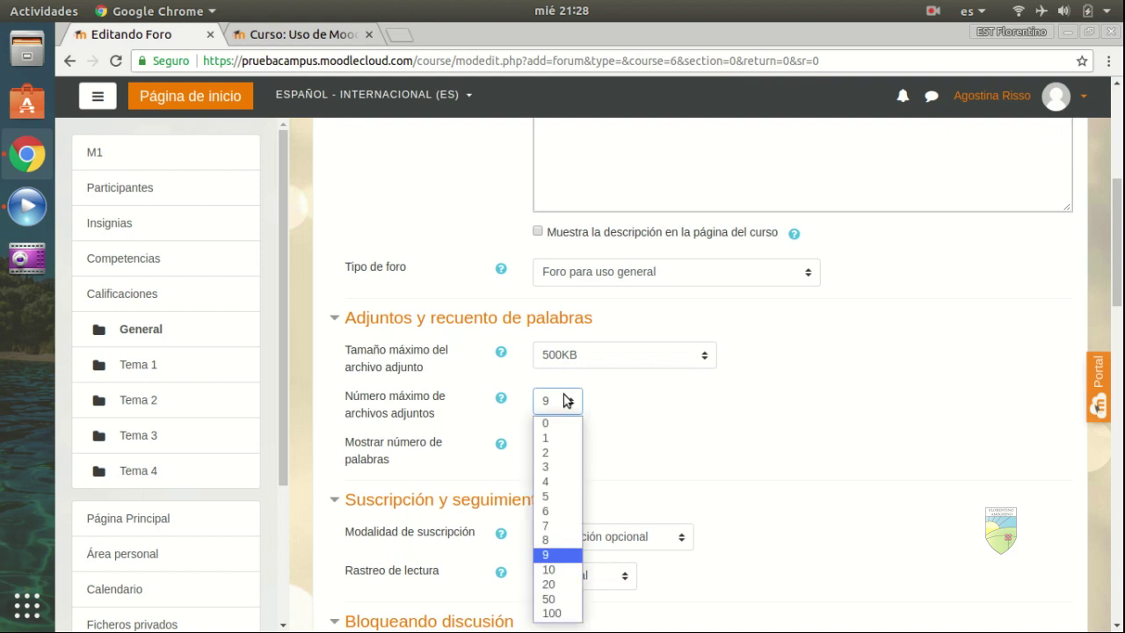
click(545, 467)
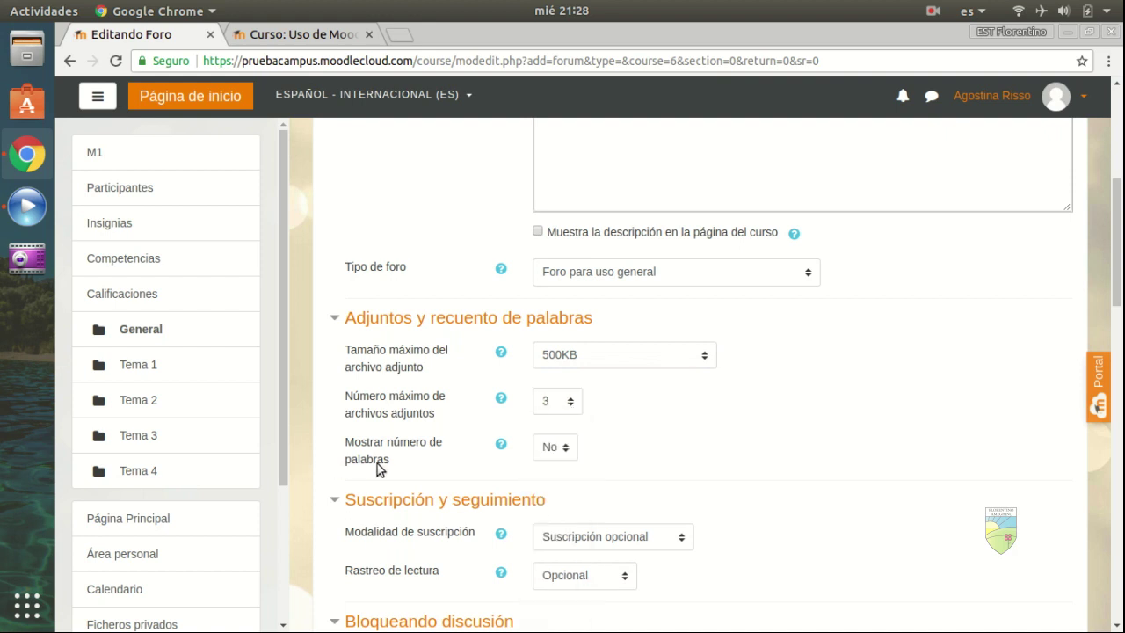
click(563, 450)
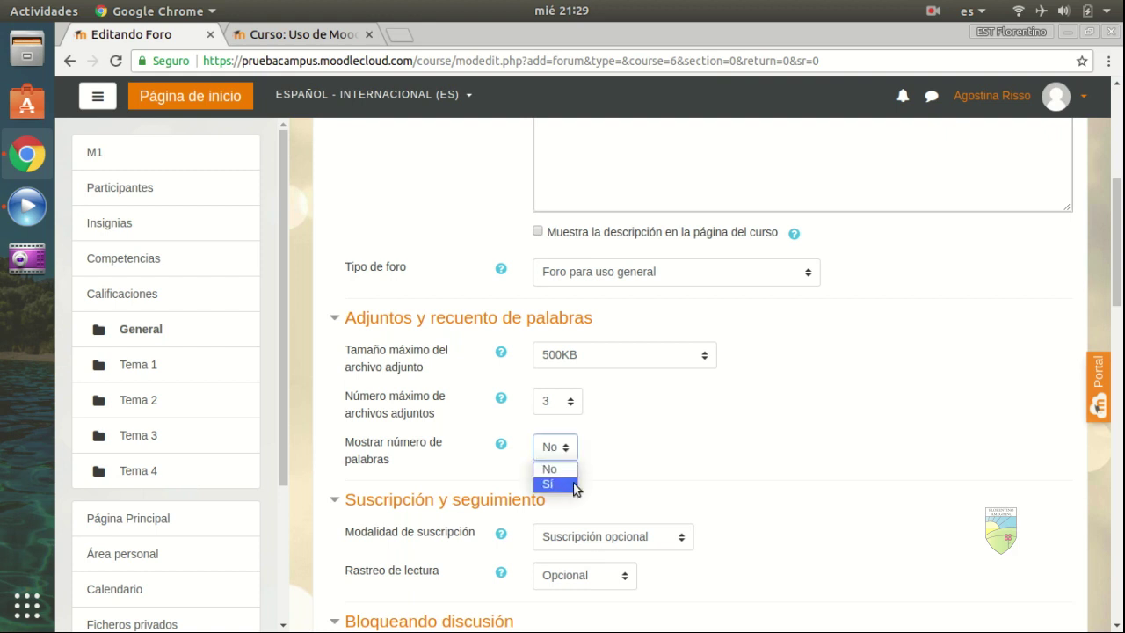
click(556, 484)
click(645, 462)
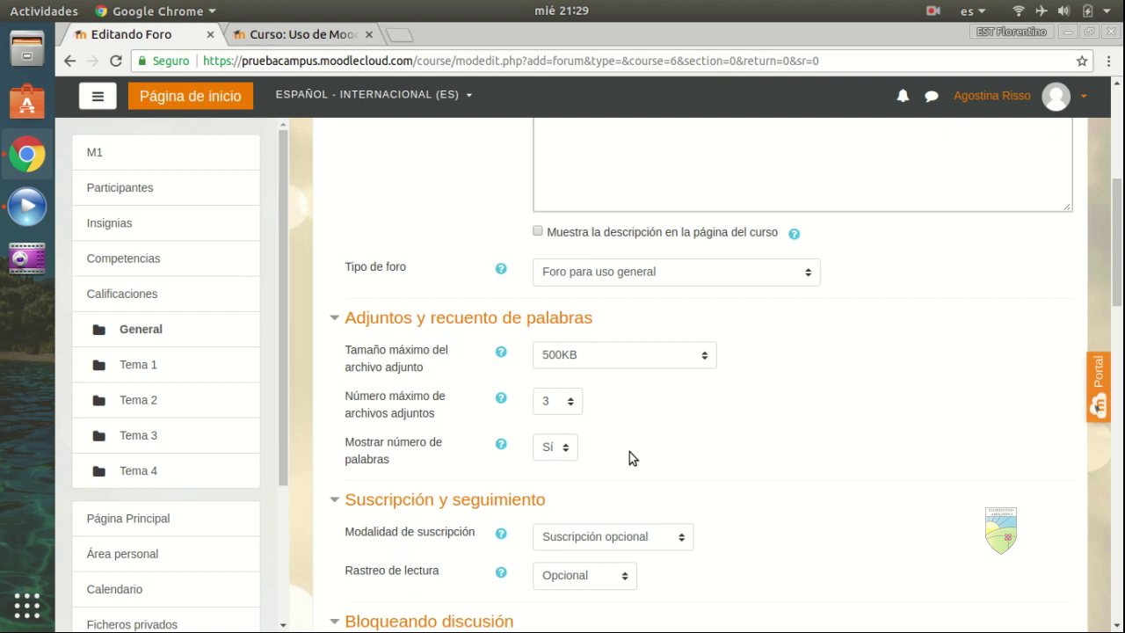
- Review the available options for Modalidad de suscripción and Rastreo de lectura
scroll(811, 449, down, 3)
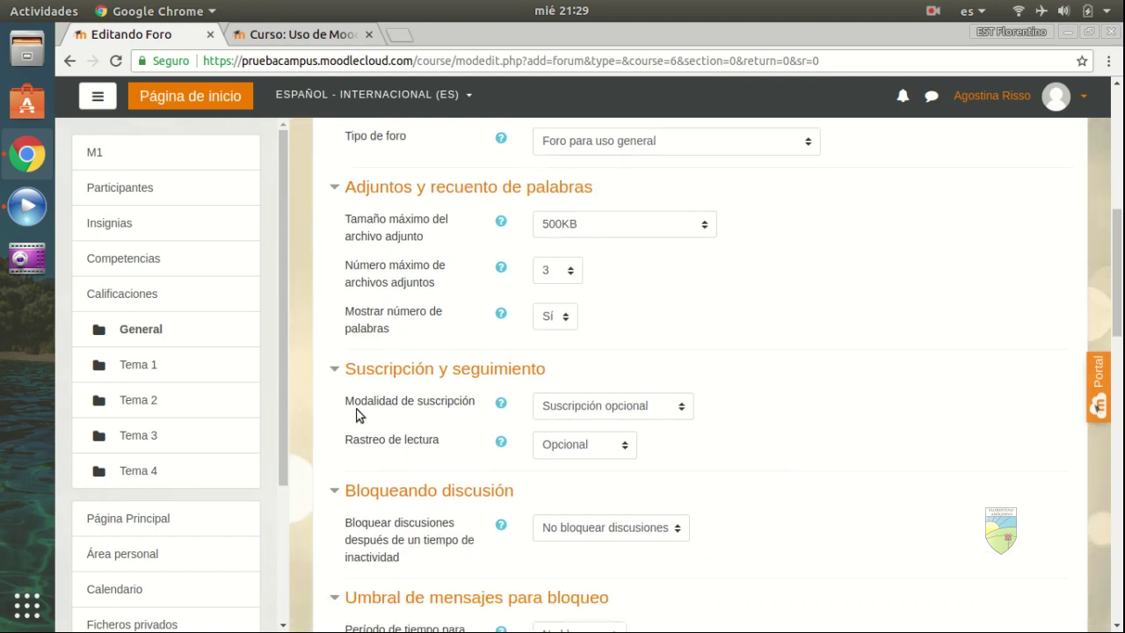
click(680, 403)
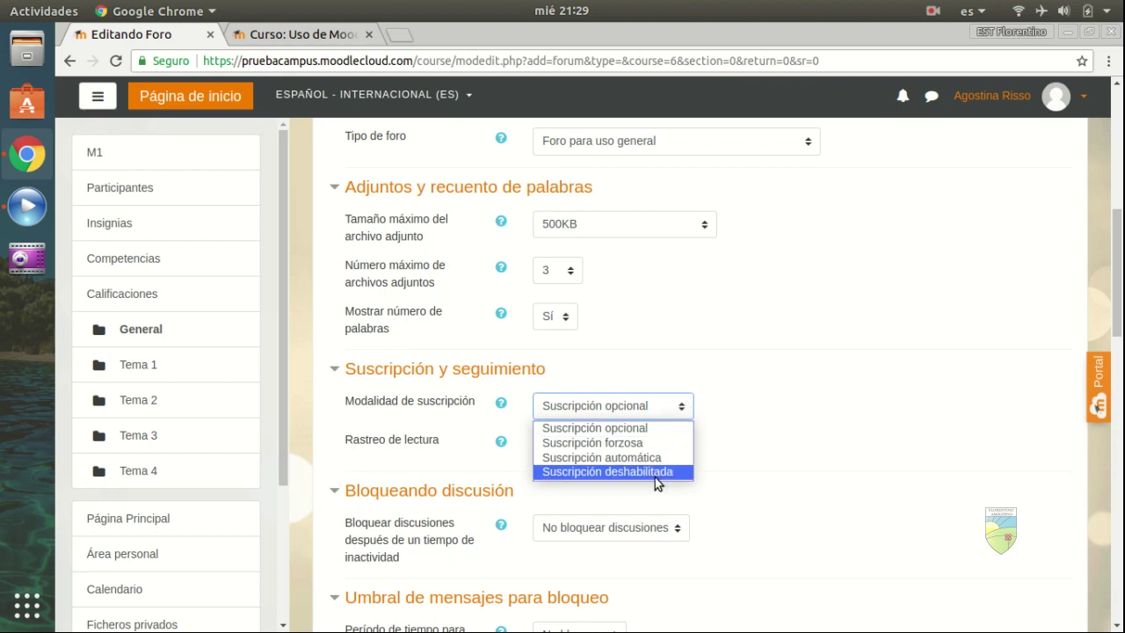
click(759, 450)
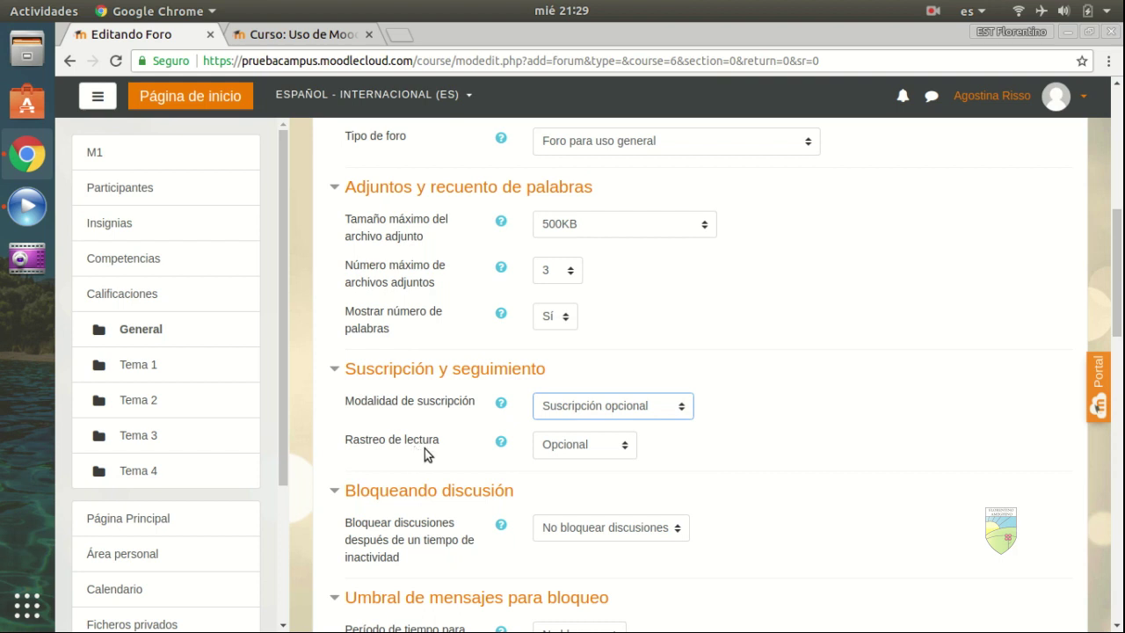
click(615, 453)
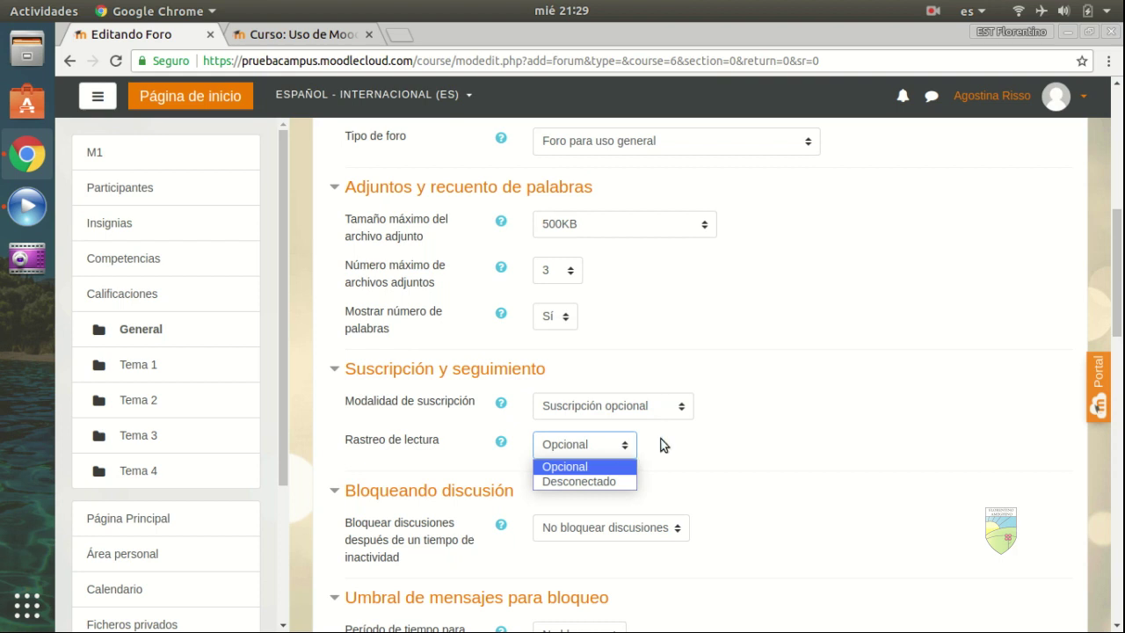
click(755, 457)
- Set discussions to lock after 2 semanas of inactivity
scroll(779, 467, down, 1)
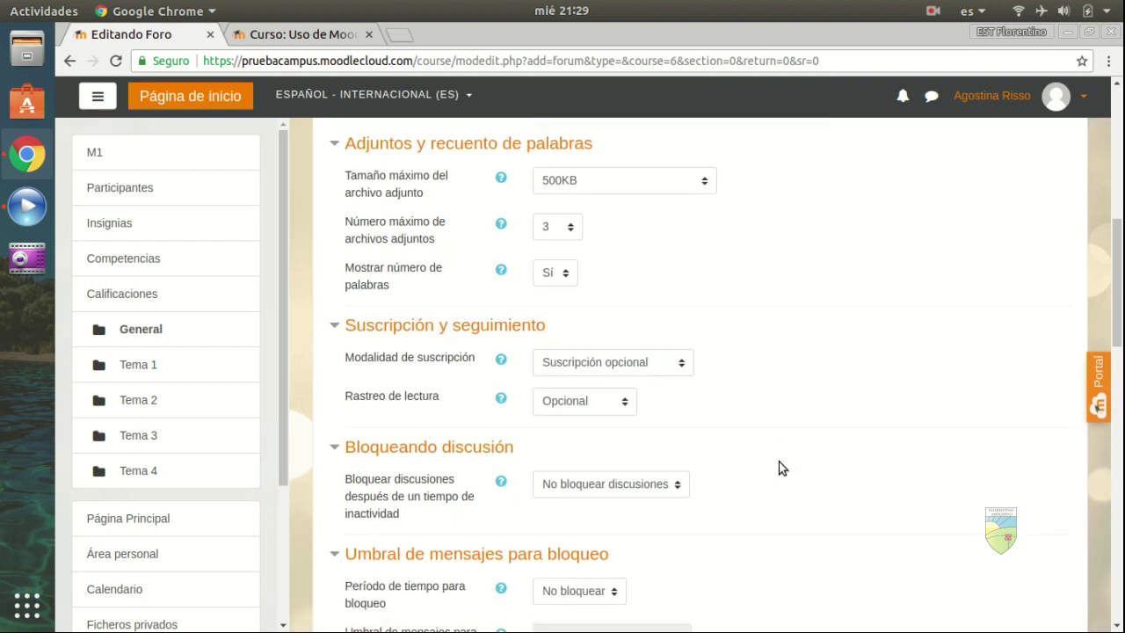
scroll(779, 468, down, 1)
click(648, 448)
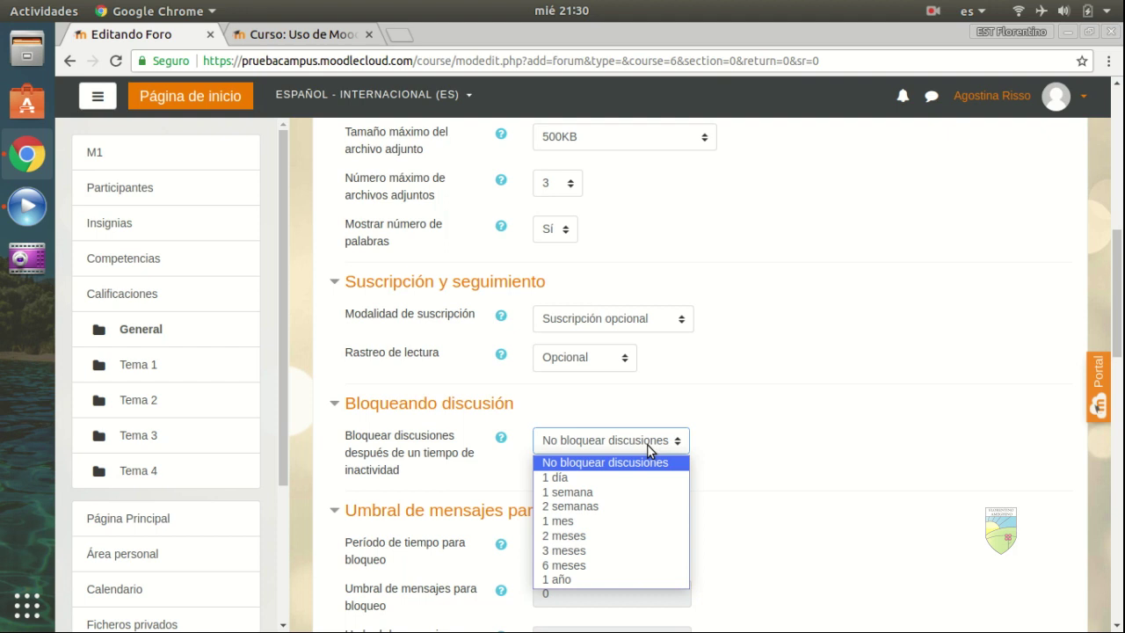
click(615, 506)
click(852, 489)
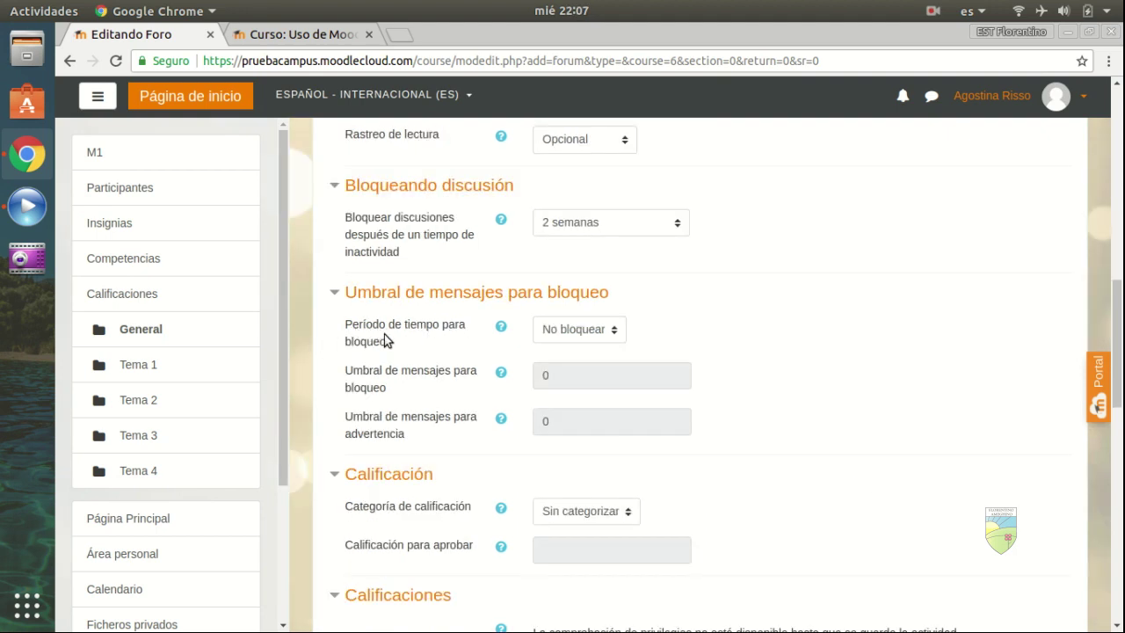
- Review the time periods available for Período de tiempo para bloqueo under the message threshold settings
click(588, 332)
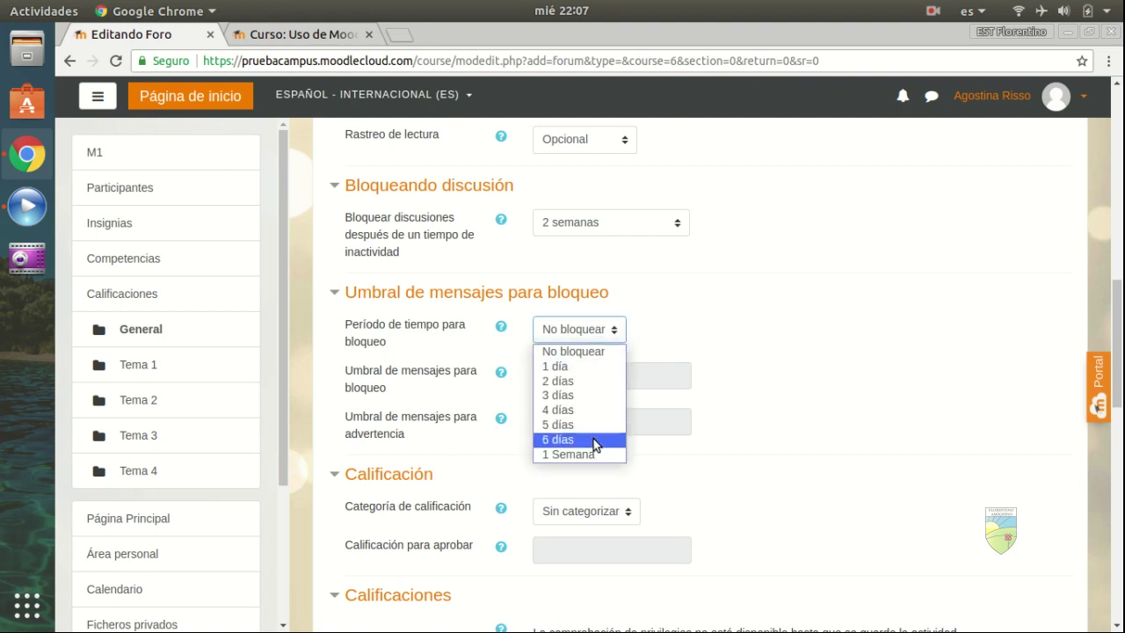
click(612, 332)
scroll(732, 373, down, 4)
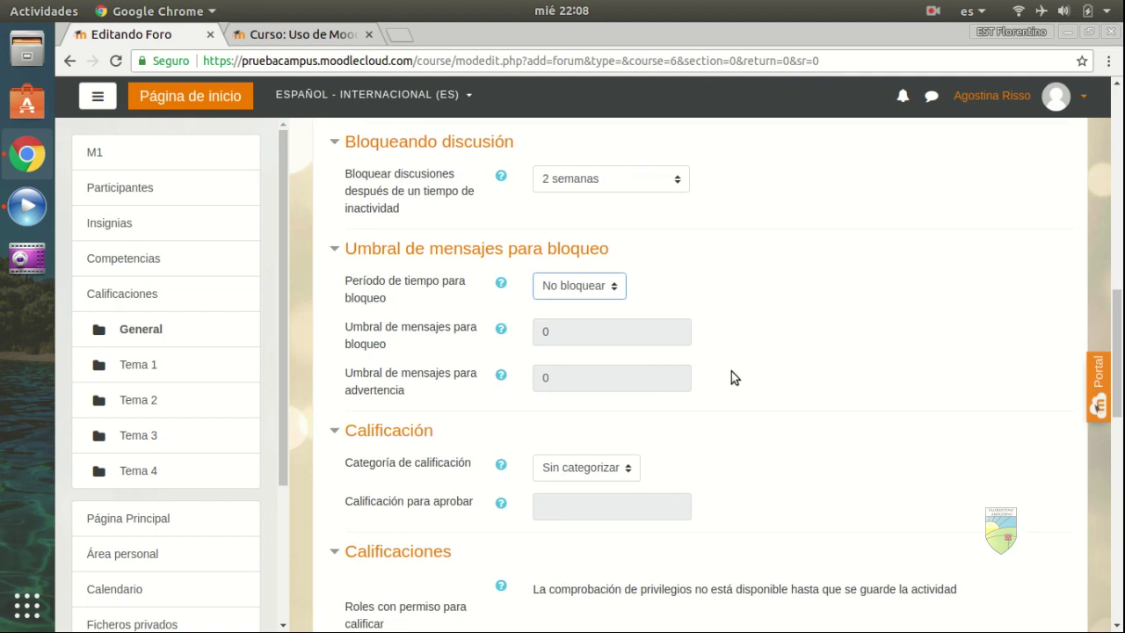
- Save the forum settings, returning to the course, and open Foro de consultas from its general section
scroll(733, 372, down, 3)
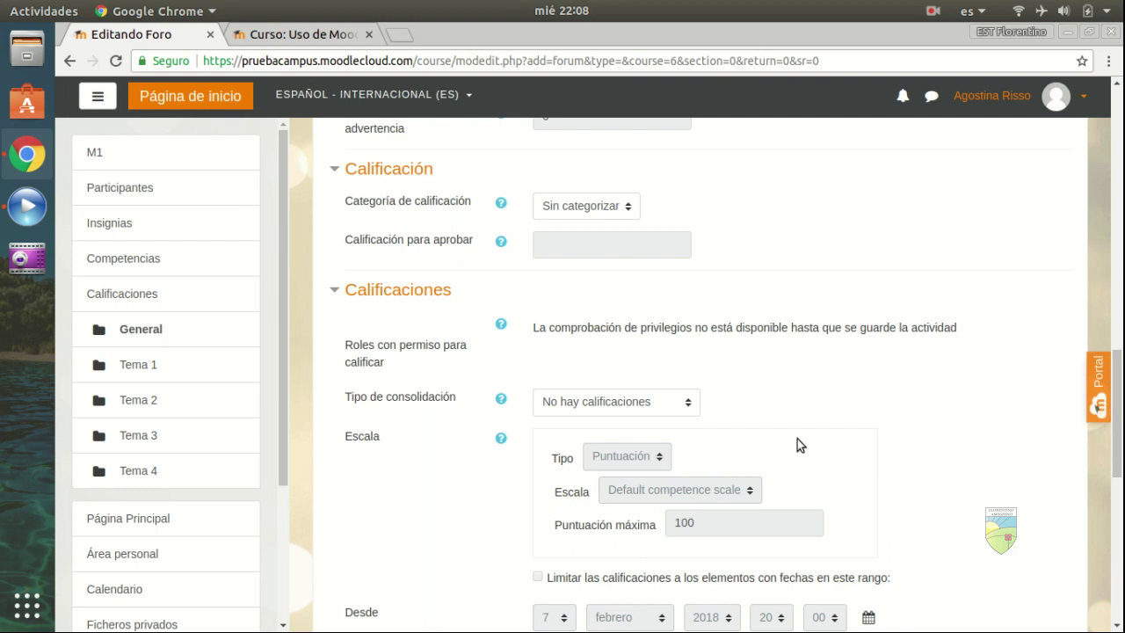
scroll(1046, 334, down, 5)
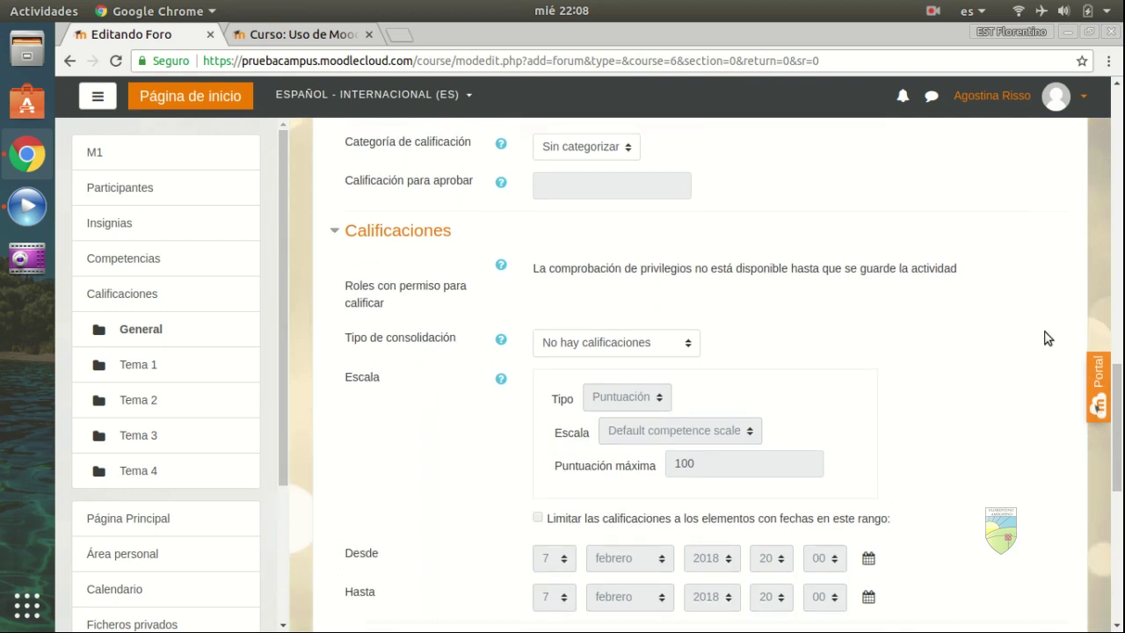
scroll(1042, 327, down, 6)
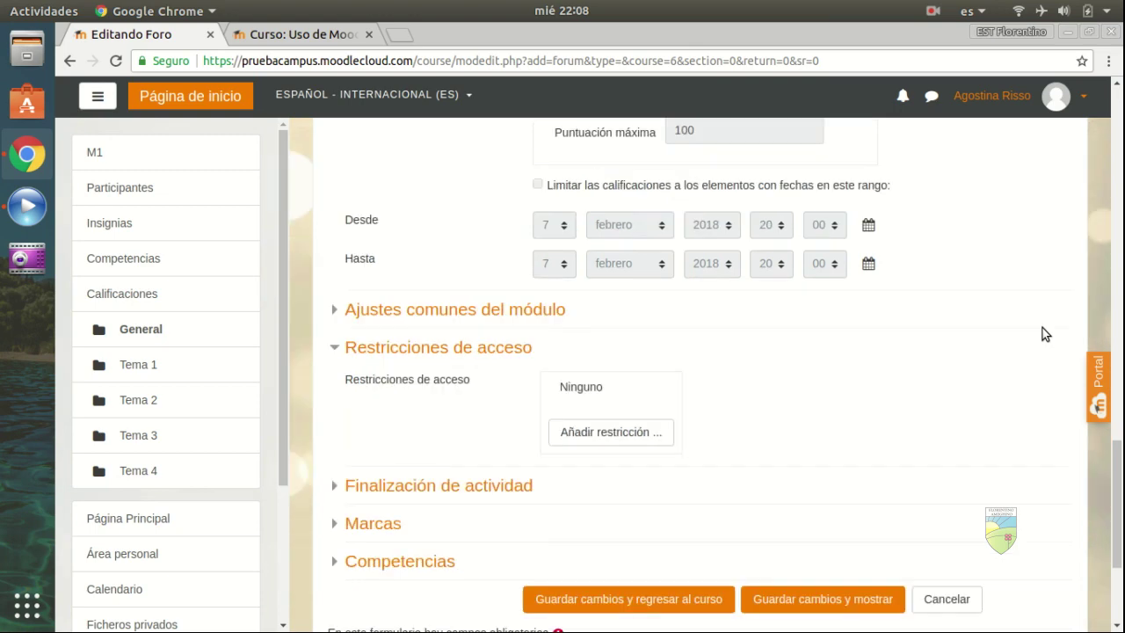
scroll(1001, 327, down, 1)
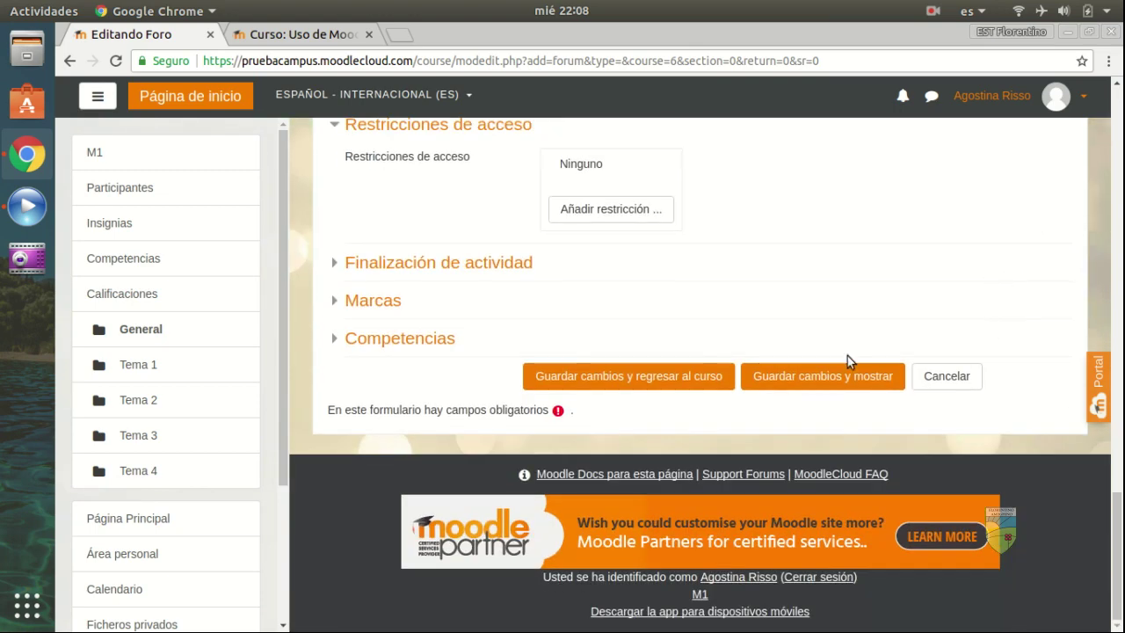
click(637, 387)
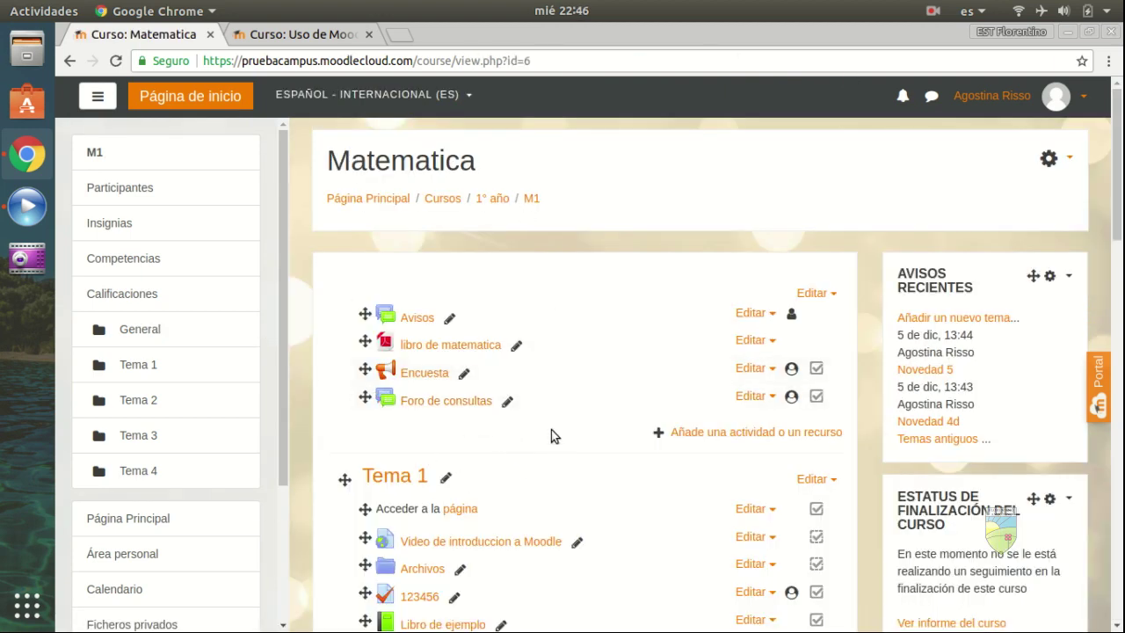
click(448, 402)
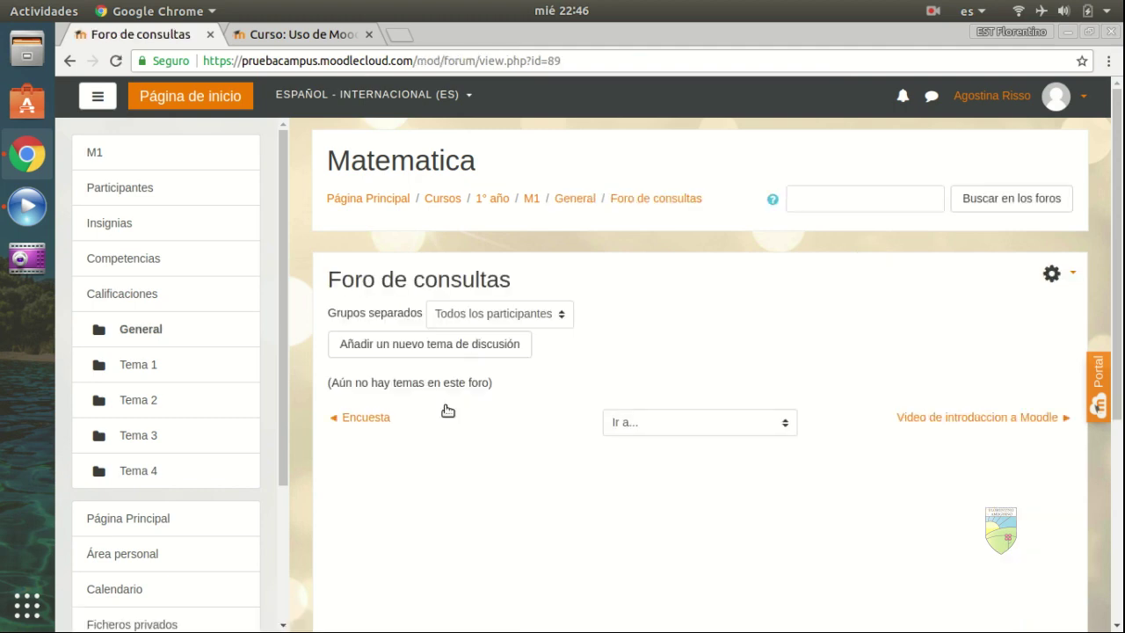